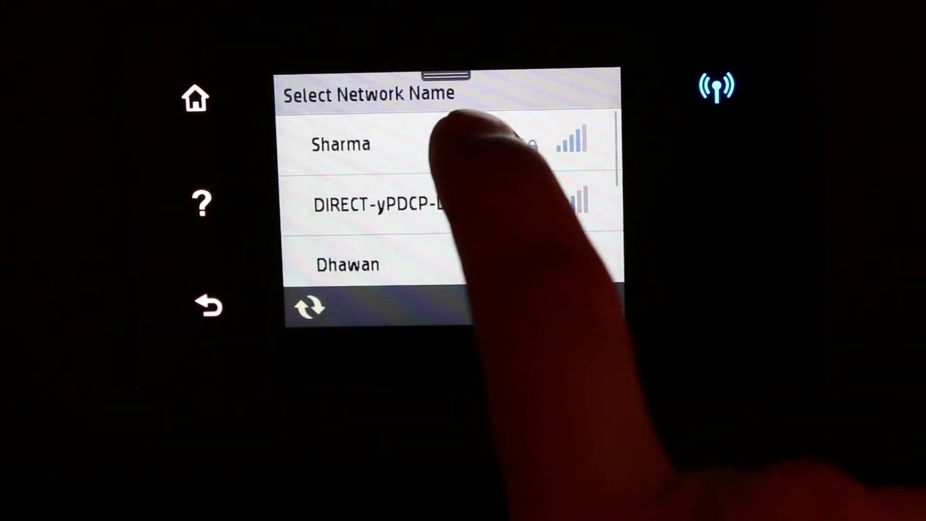
- Select the home Wi-Fi network on the OfficeJet and begin entering its password
left_click(450, 142)
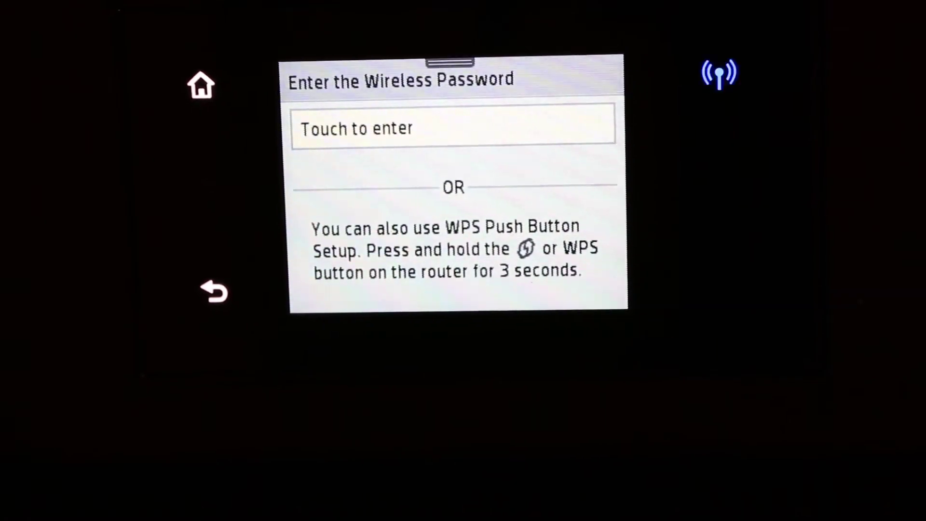
left_click(446, 137)
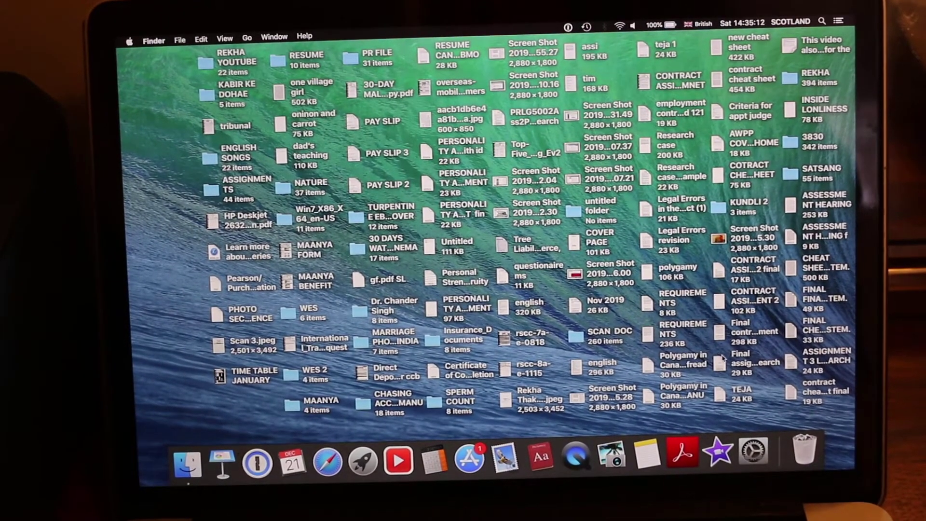
- Add the networked HP OfficeJet 6960 in Printers & Scanners preferences
left_click(753, 454)
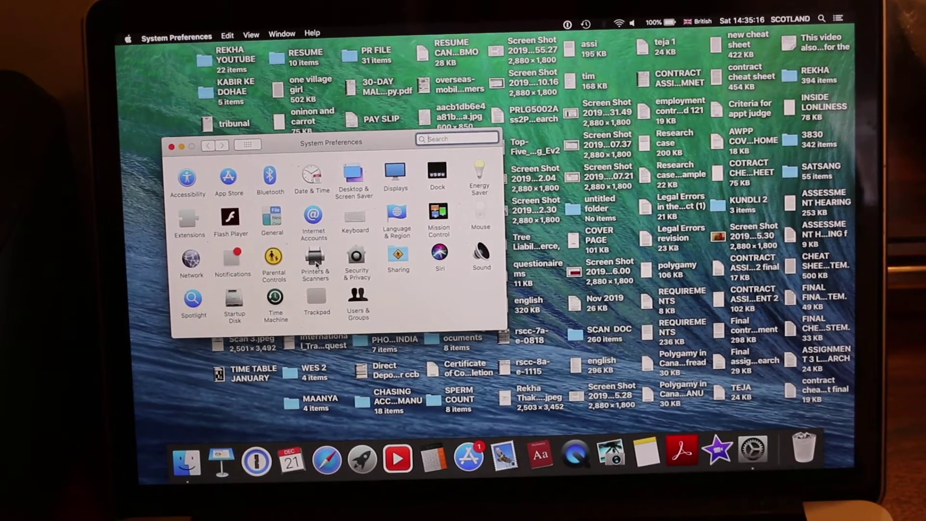
left_click(316, 259)
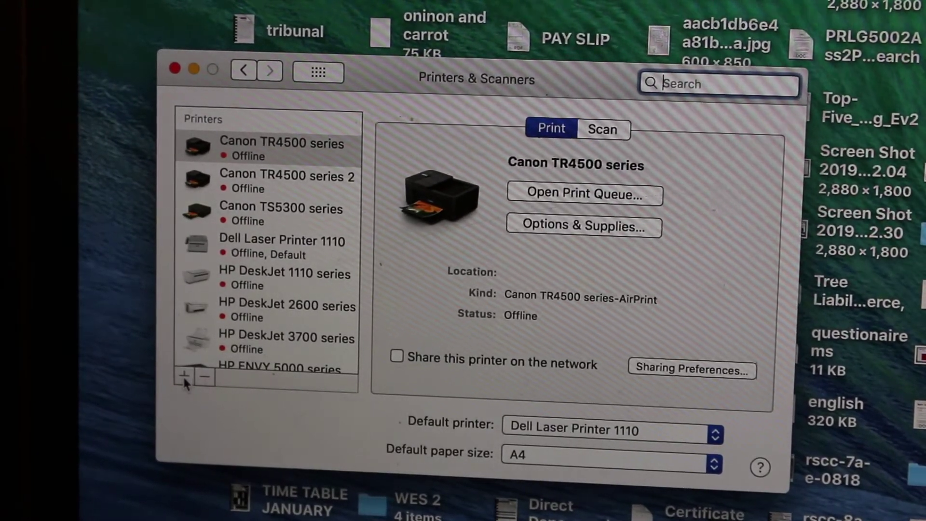
left_click(183, 377)
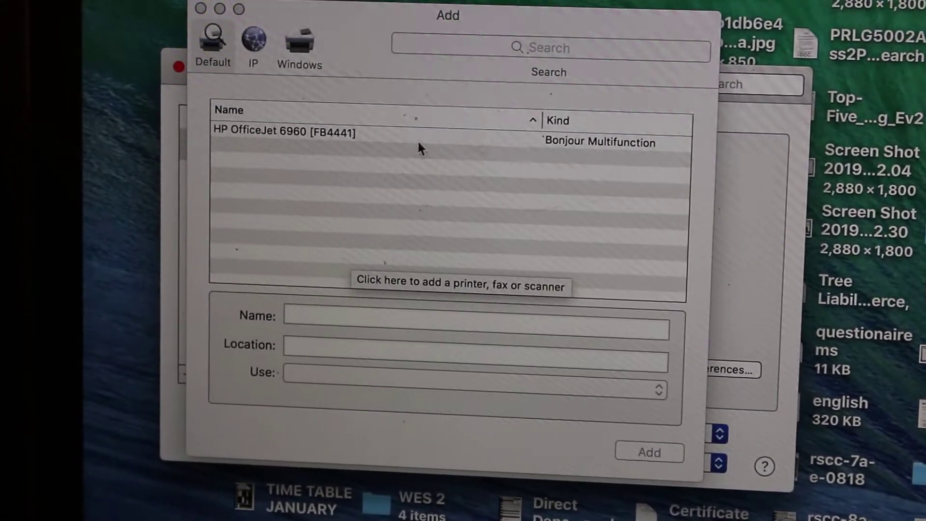
left_click(312, 134)
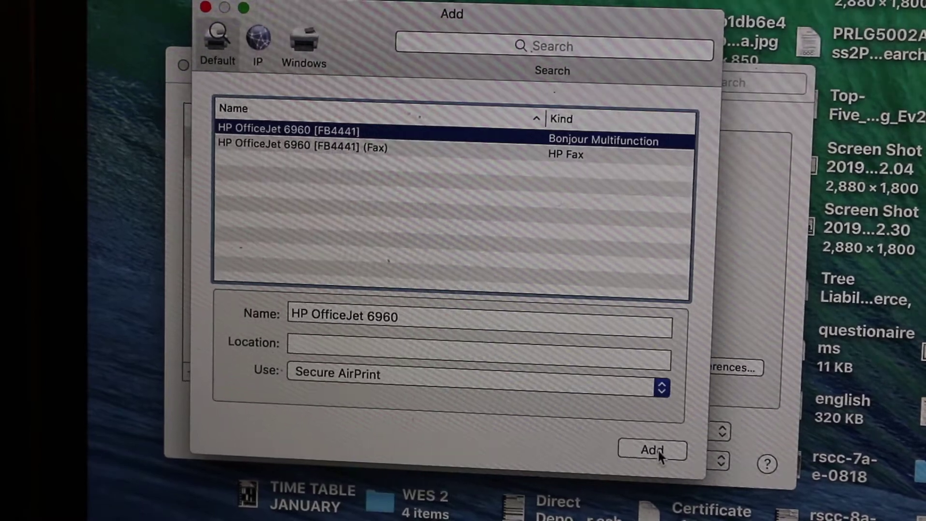
left_click(652, 450)
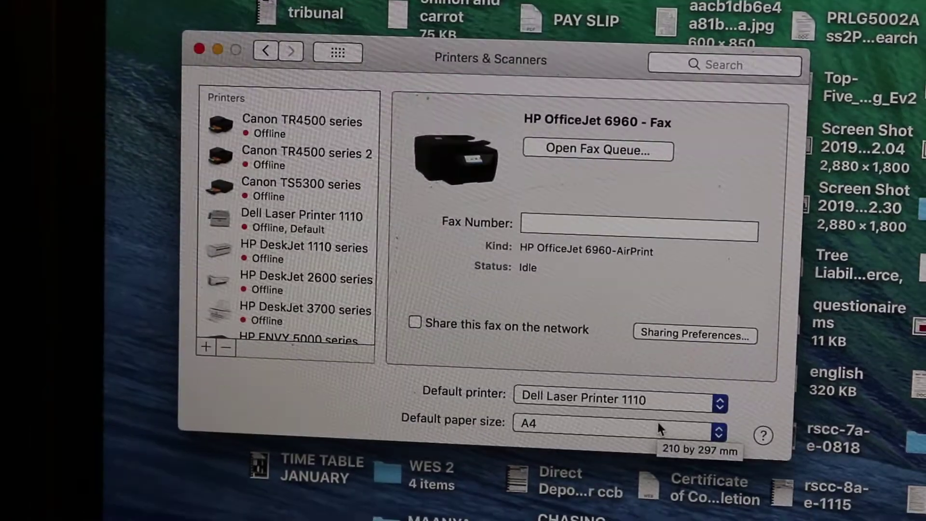
scroll(323, 201, "down", 2)
scroll(324, 202, "down", 3)
scroll(327, 201, "down", 3)
scroll(328, 204, "down", 2)
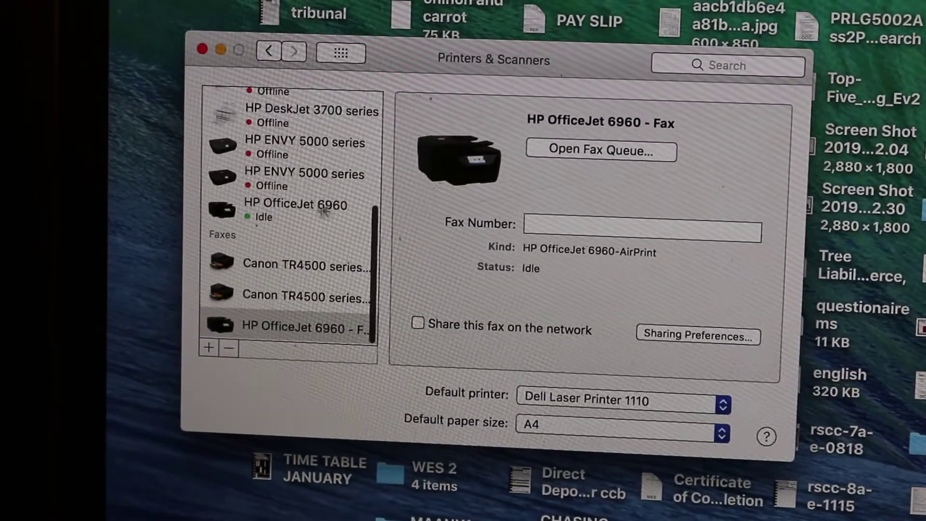
- Select the HP OfficeJet 6960 printer entry above the Faxes section
left_click(309, 207)
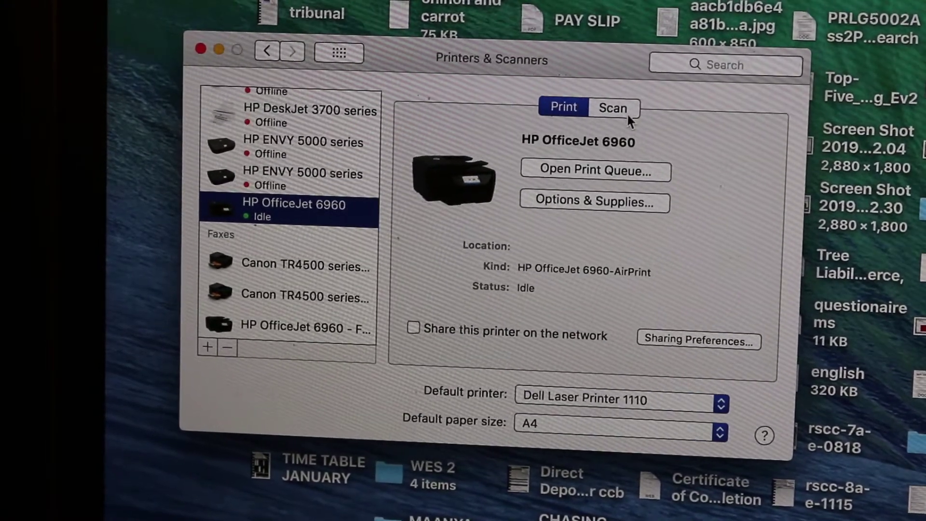
- Open the OfficeJet scanner with Document Feeder mode and Color kind, saving JPEGs to Desktop
left_click(613, 110)
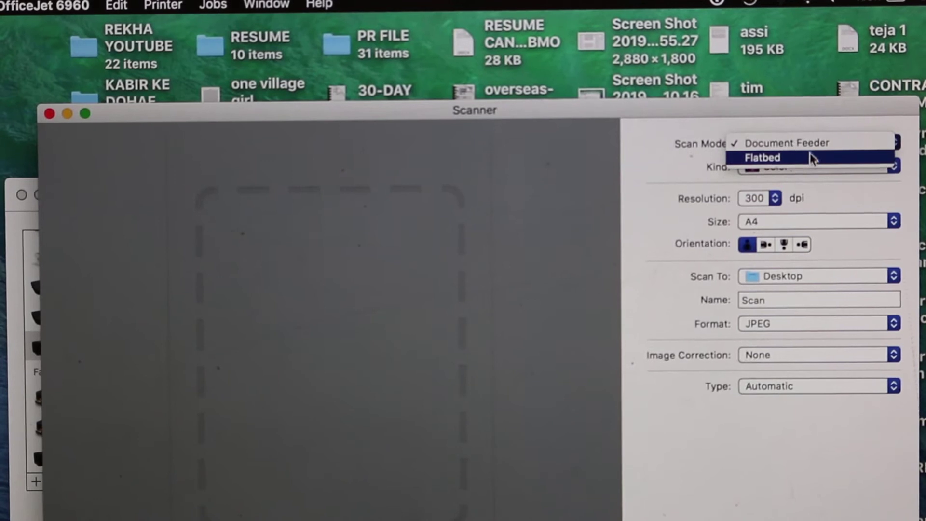
left_click(809, 144)
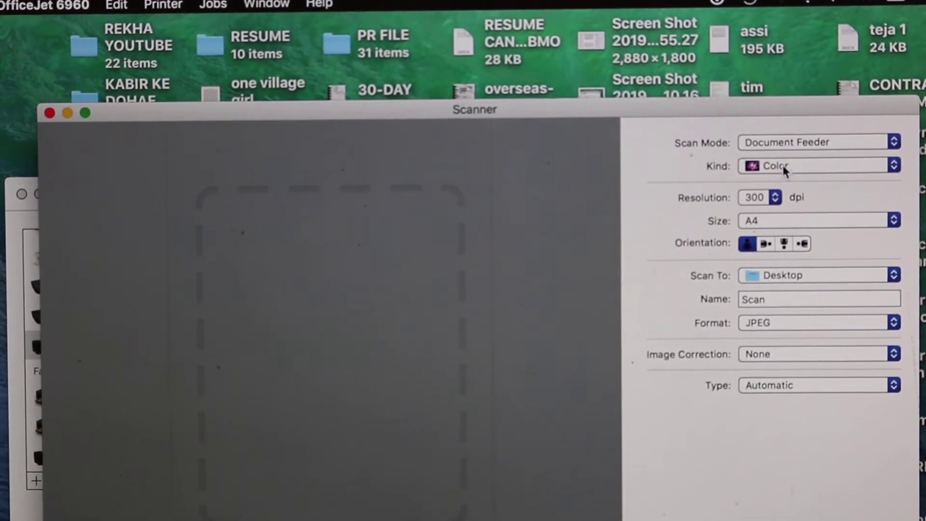
left_click(782, 166)
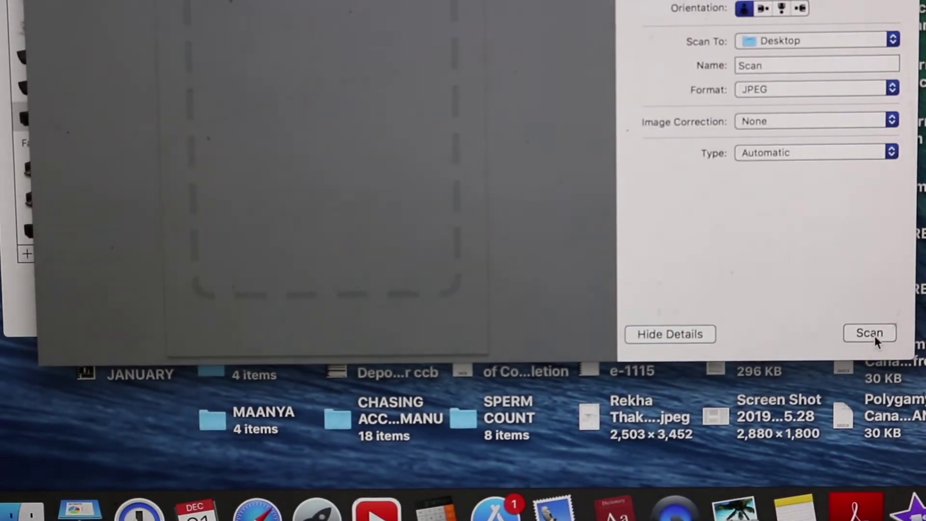
- Start scanning the pages loaded in the OfficeJet's document feeder
left_click(872, 332)
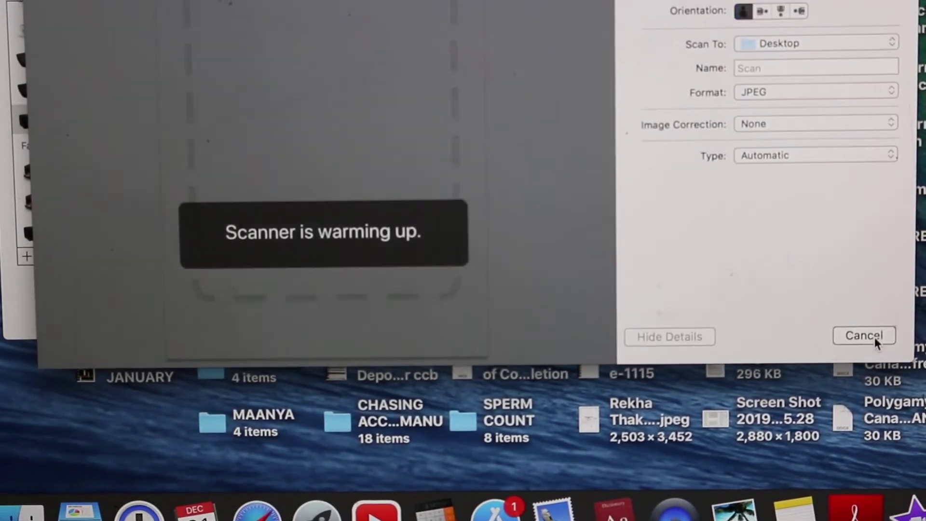